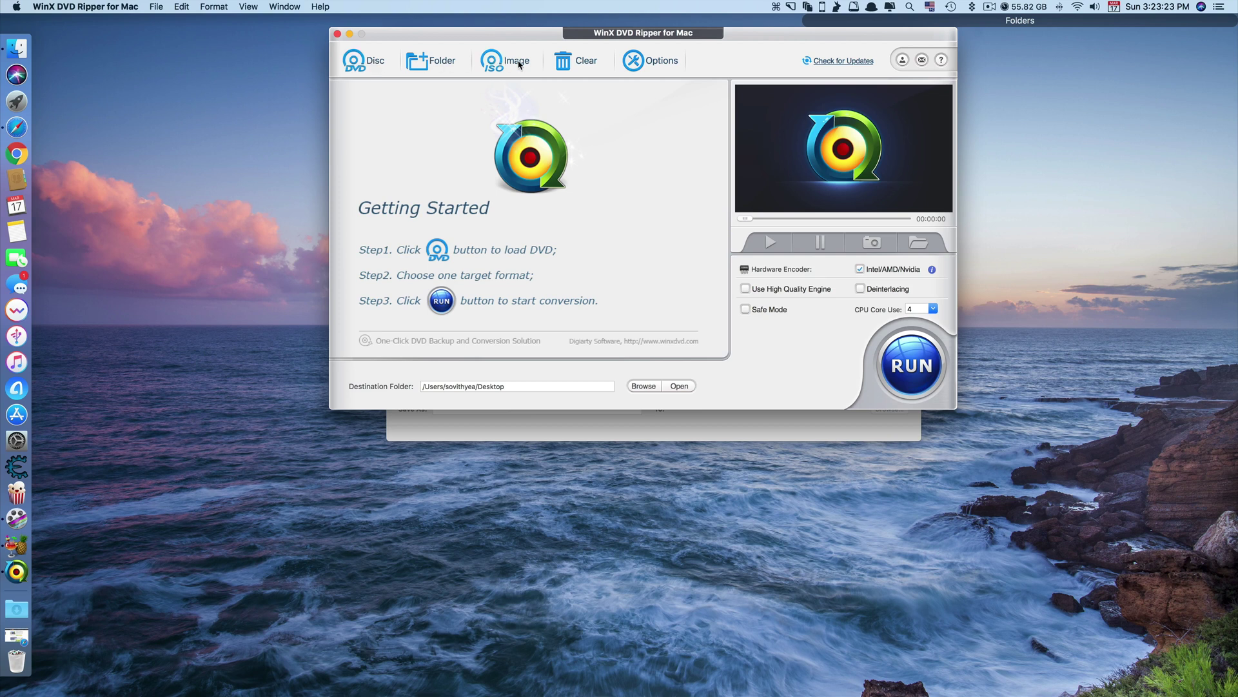
Load Avatar.iso from the Downloads folder as the ISO image source.
left_click(519, 64)
left_click(779, 105)
scroll(584, 219, "down", 10)
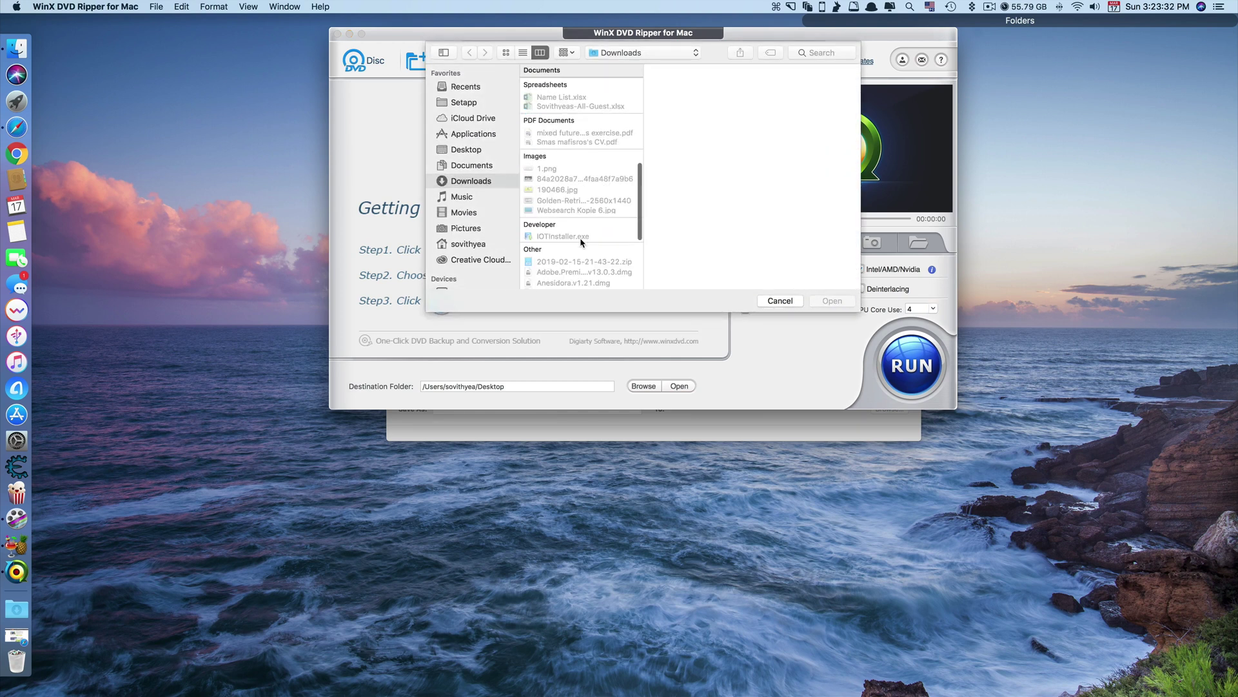
scroll(583, 242, "down", 3)
left_click(567, 227)
left_click(832, 300)
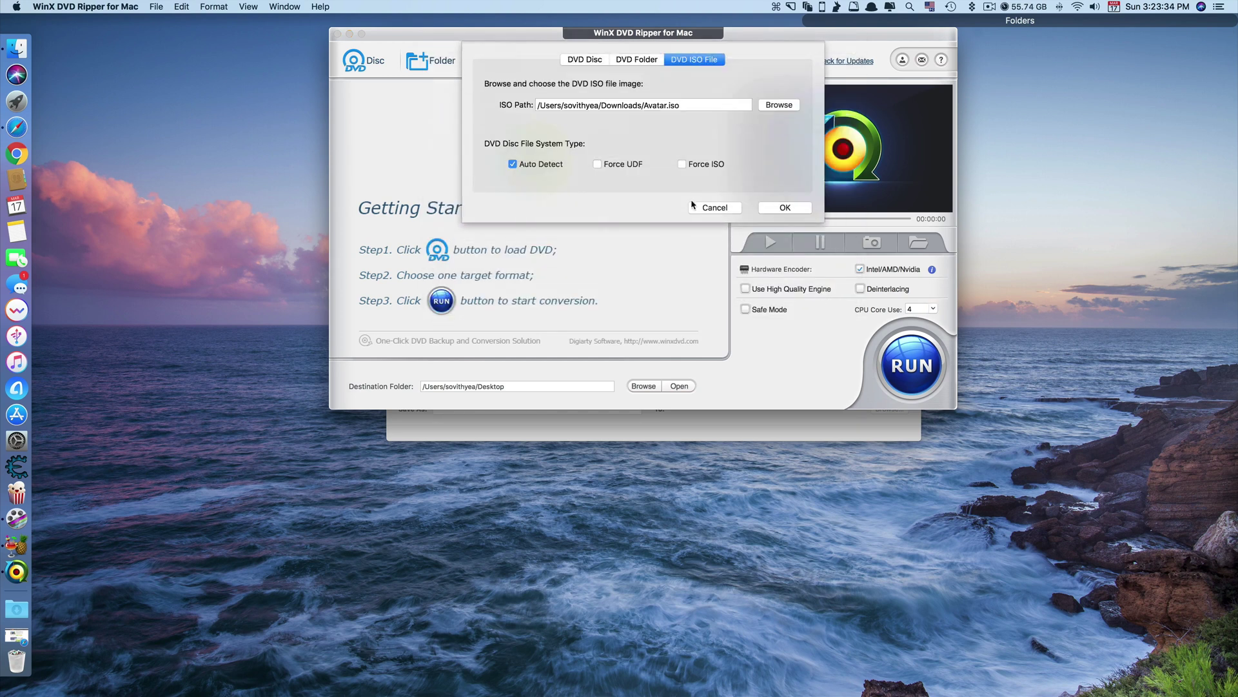
left_click(766, 207)
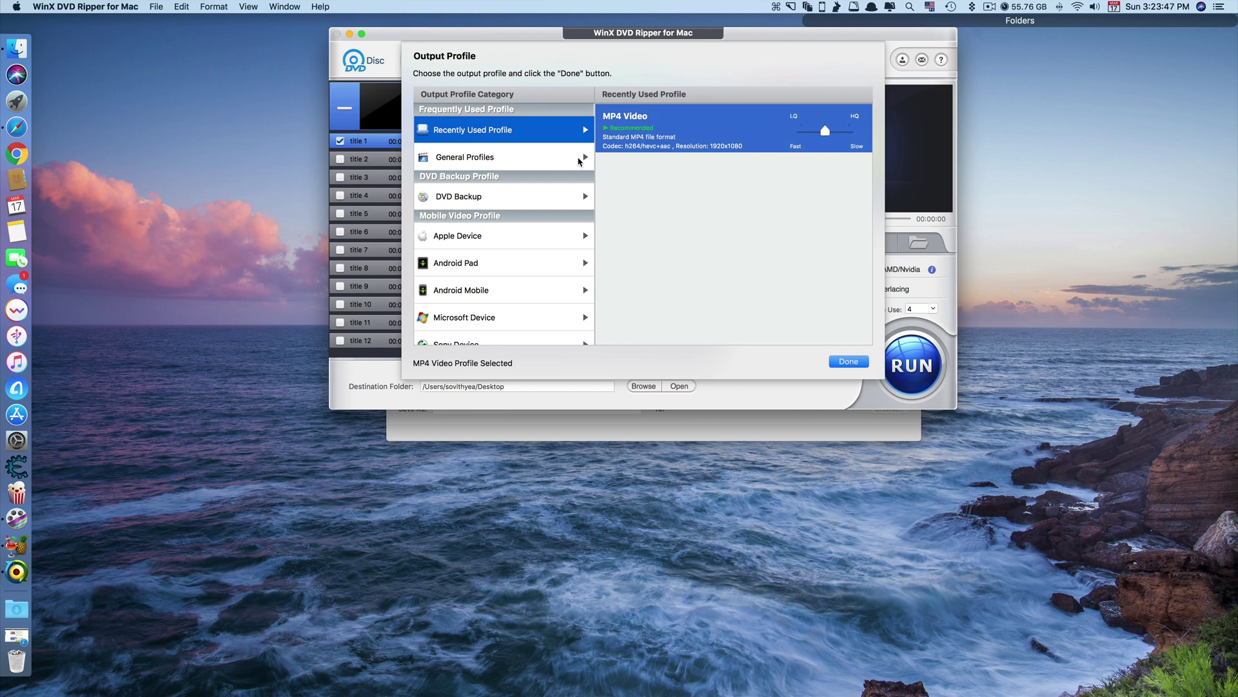
Browse the General Profiles, Apple Device and Android Pad output profile categories.
left_click(579, 161)
scroll(706, 251, "down", 5)
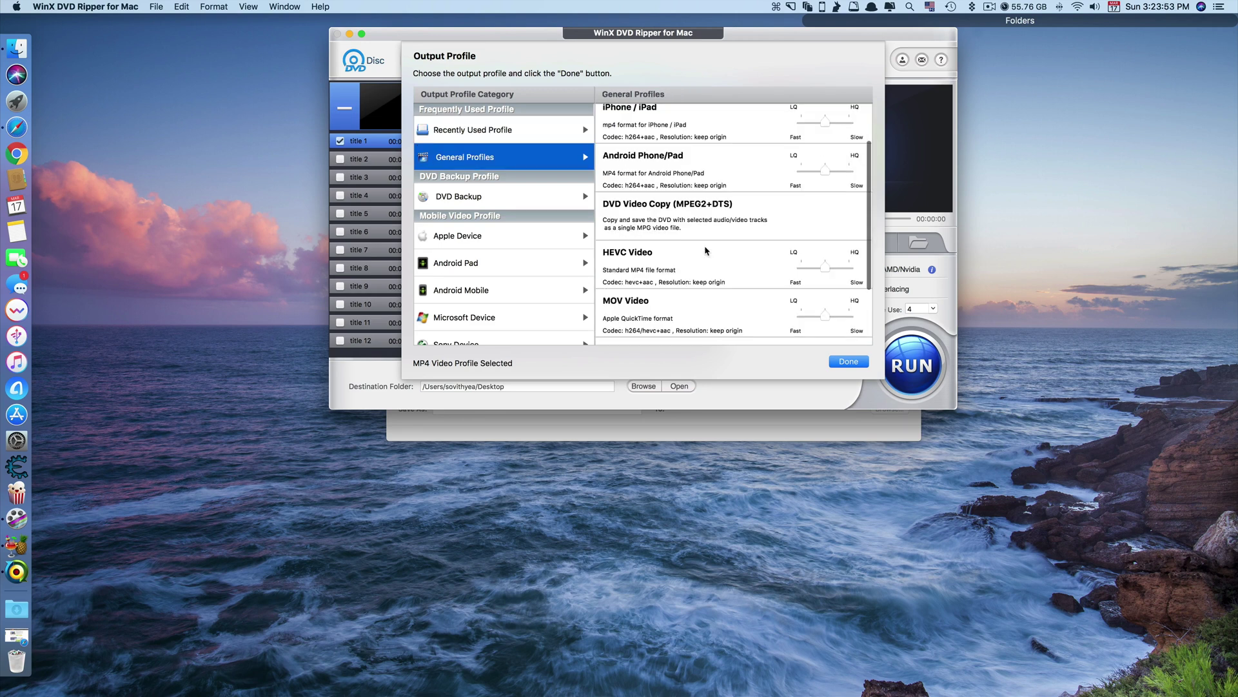
scroll(706, 250, "up", 2)
scroll(713, 240, "down", 3)
left_click(496, 235)
left_click(545, 239)
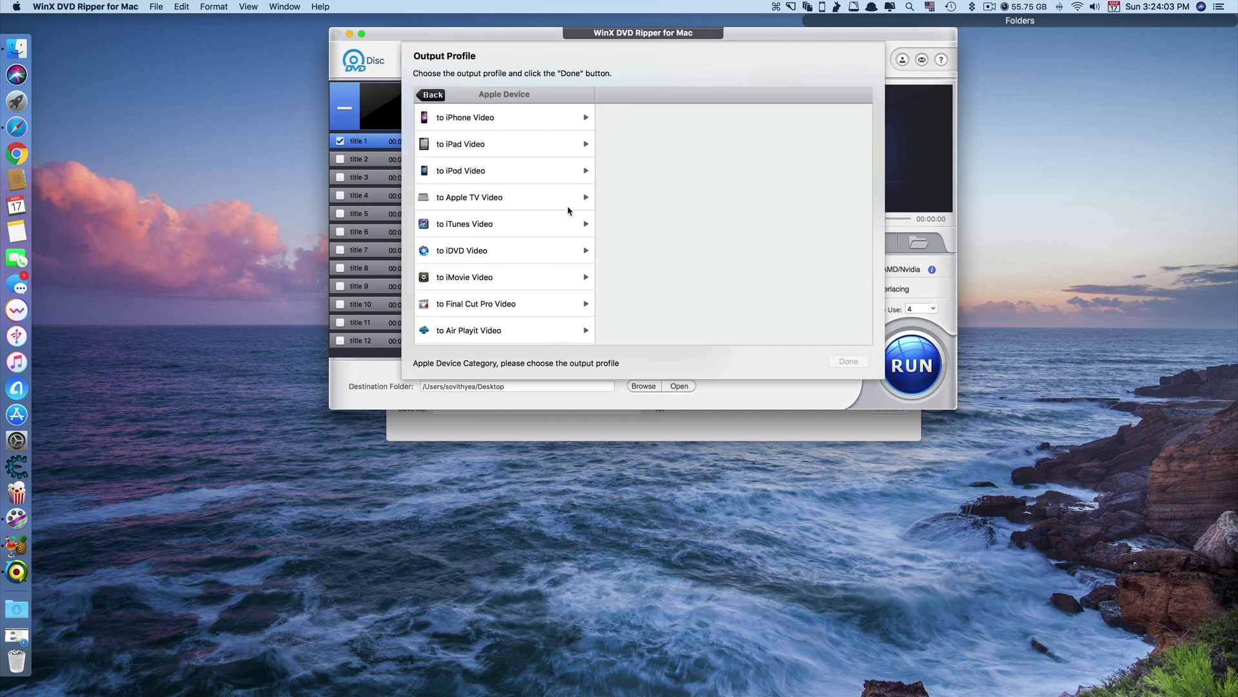
left_click(508, 232)
left_click(498, 259)
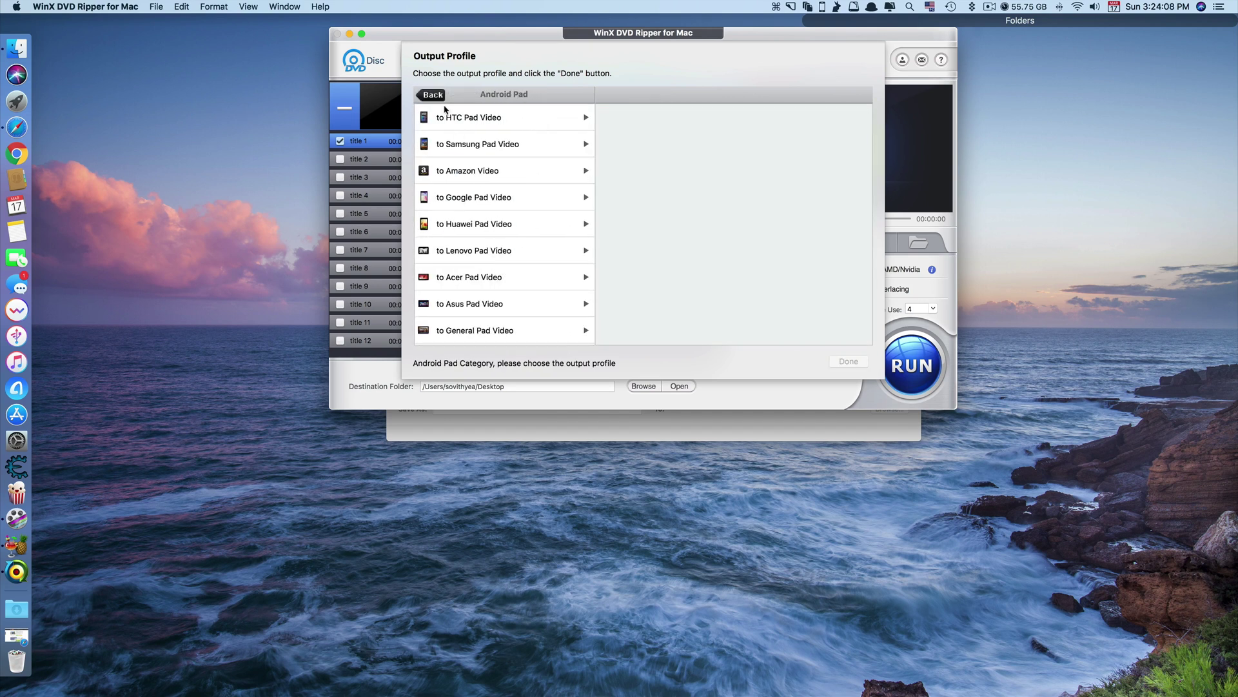
Look through the Other Devices and web video output profiles.
left_click(432, 94)
scroll(493, 290, "down", 1)
scroll(494, 289, "down", 2)
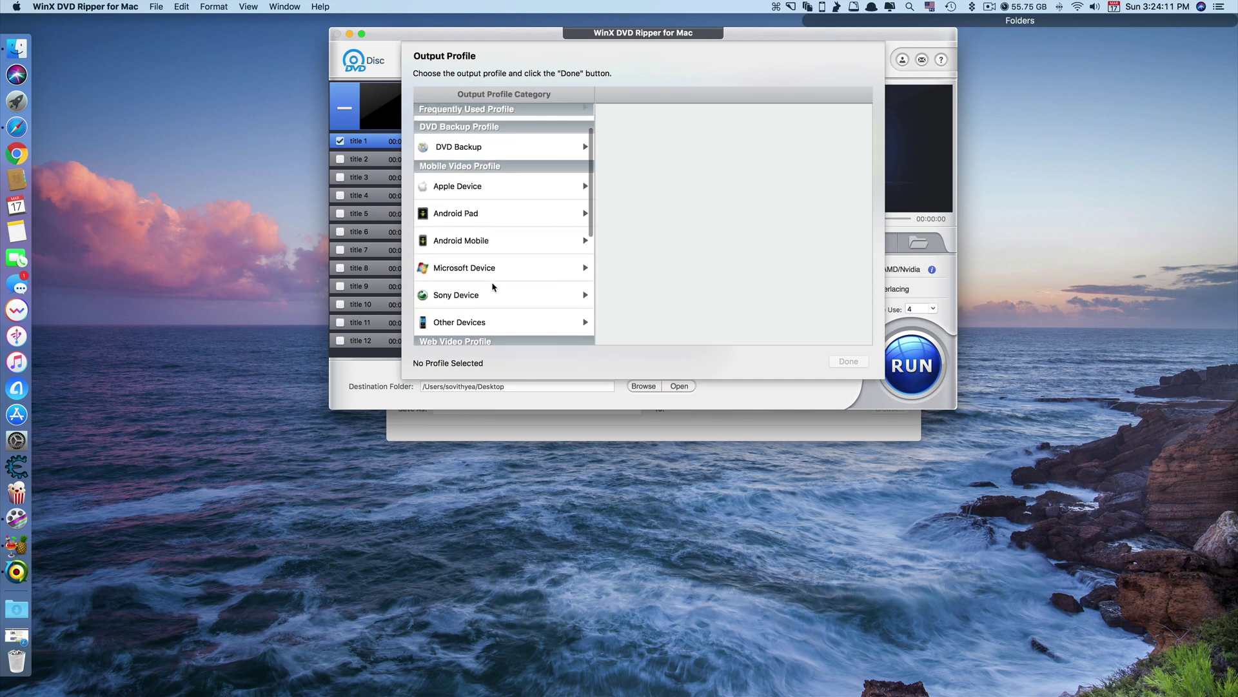
scroll(517, 296, "down", 1)
left_click(524, 283)
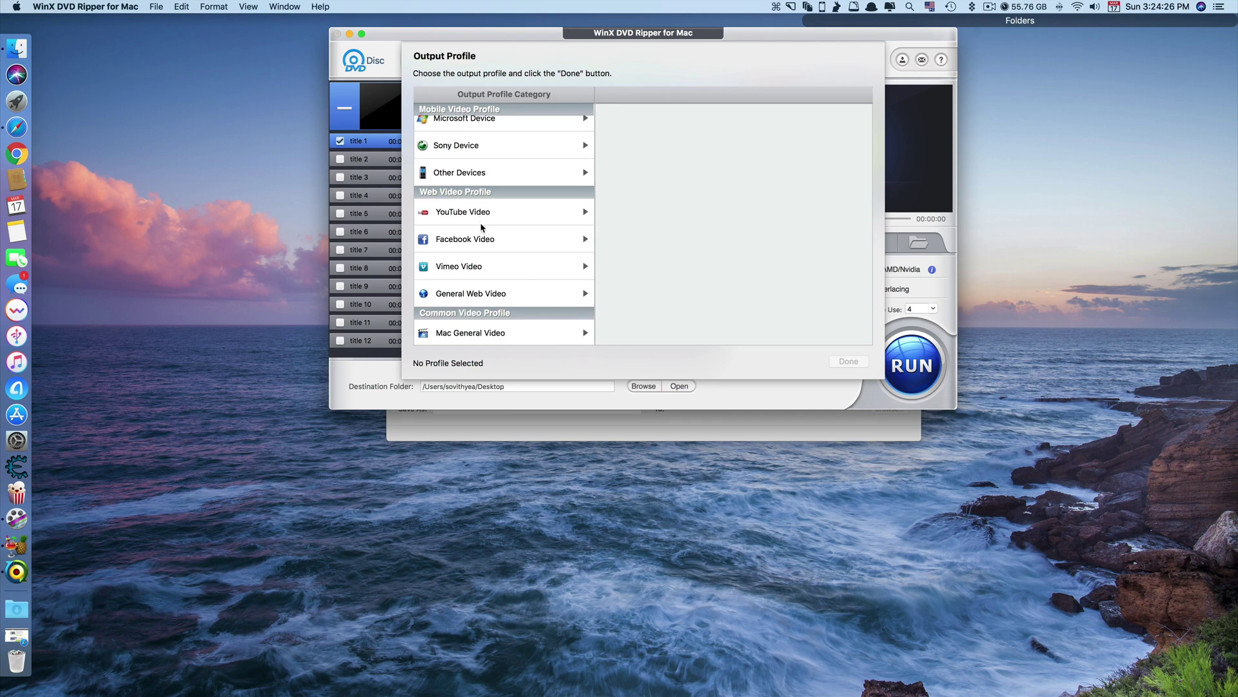
scroll(511, 303, "down", 2)
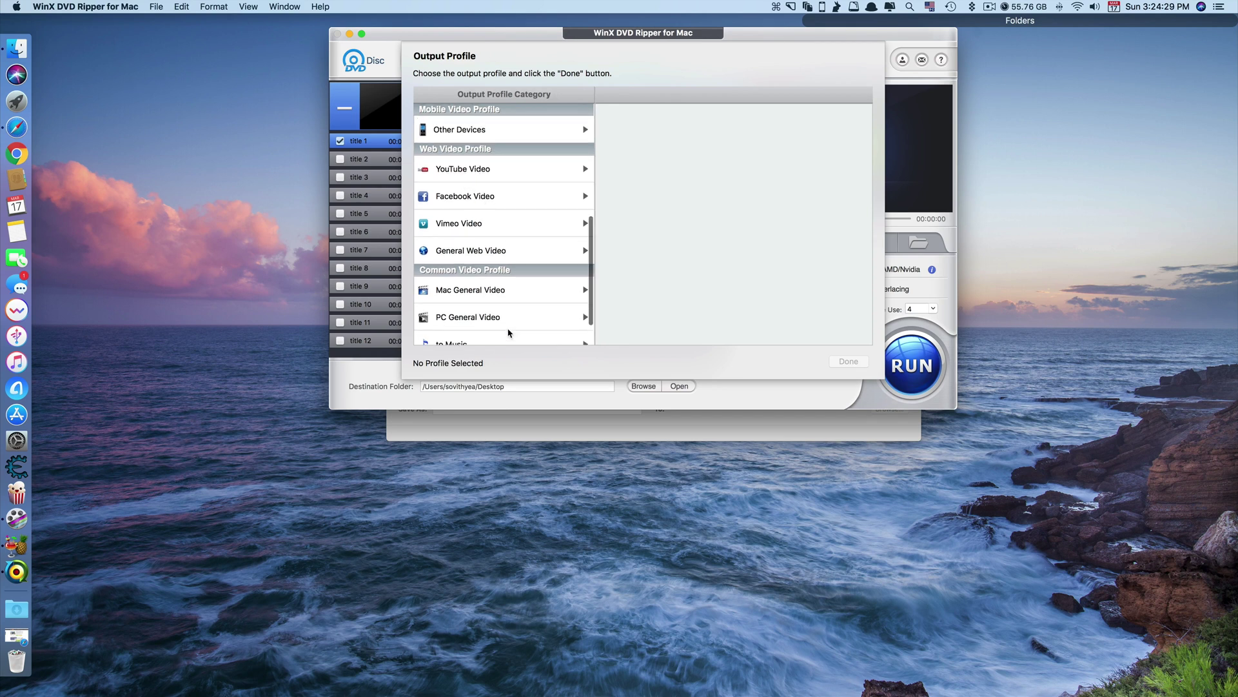
scroll(506, 319, "down", 1)
scroll(493, 249, "up", 5)
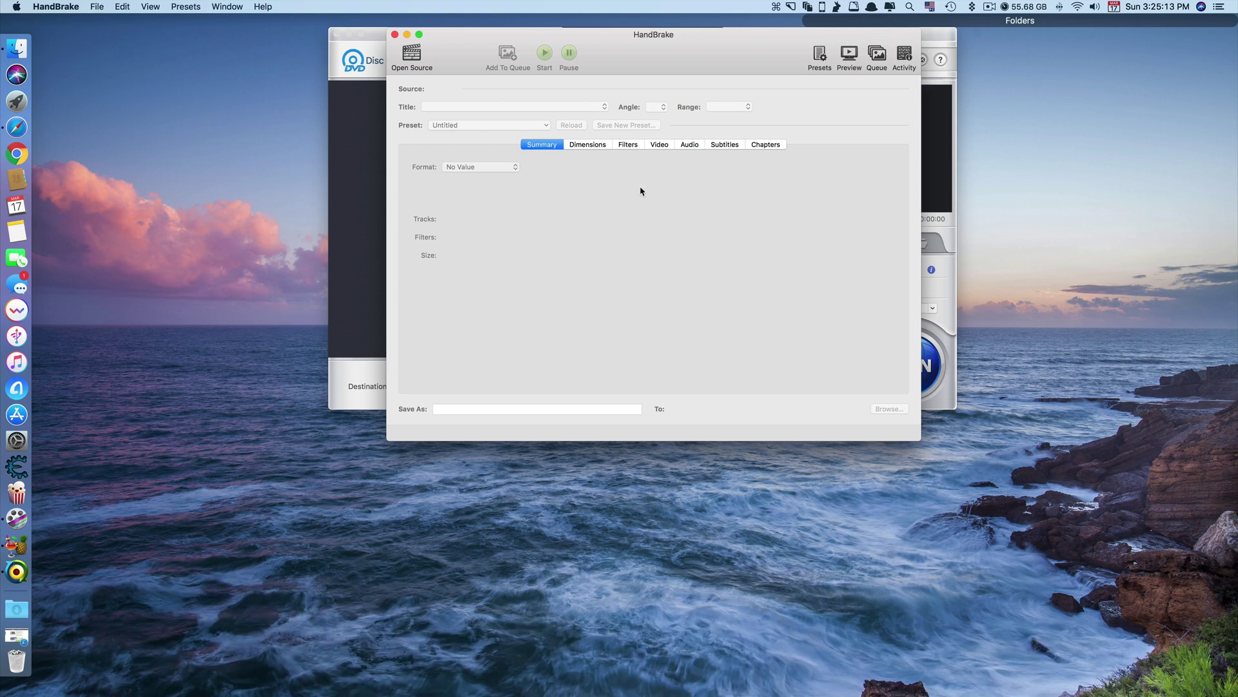
Open and scan Avatar.iso from Downloads in HandBrake, confirming MP4 File as the format.
left_click(413, 50)
left_click(482, 215)
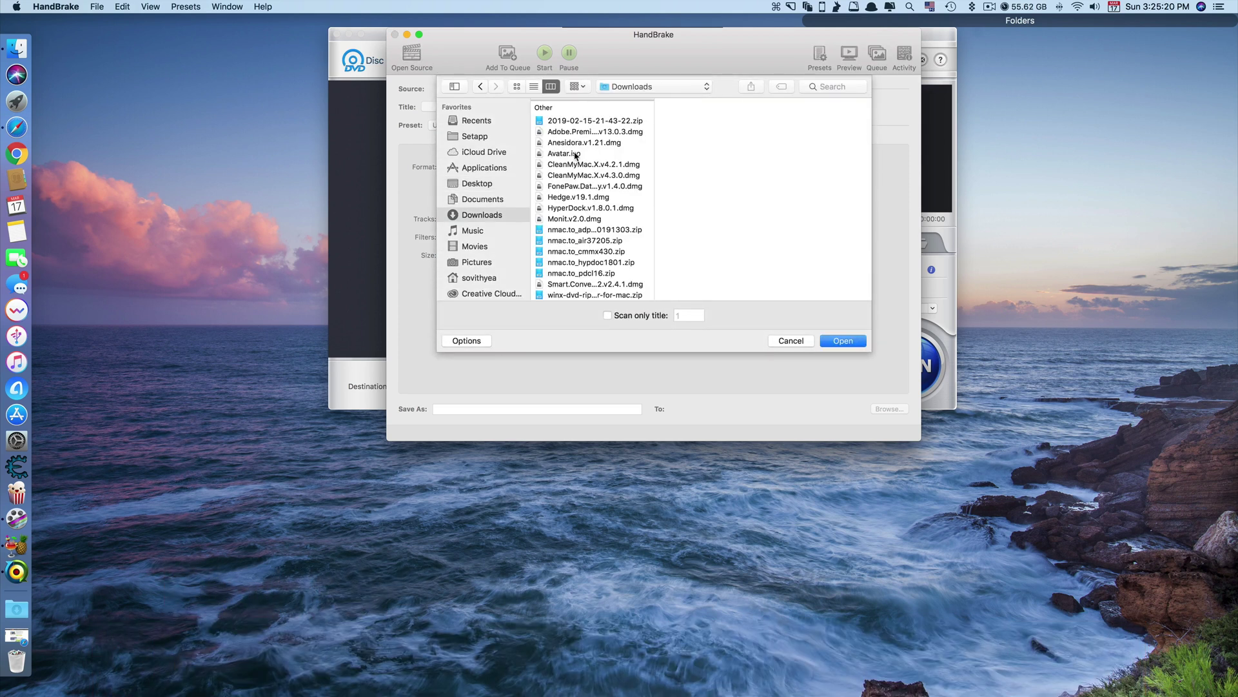
left_click(565, 153)
left_click(833, 338)
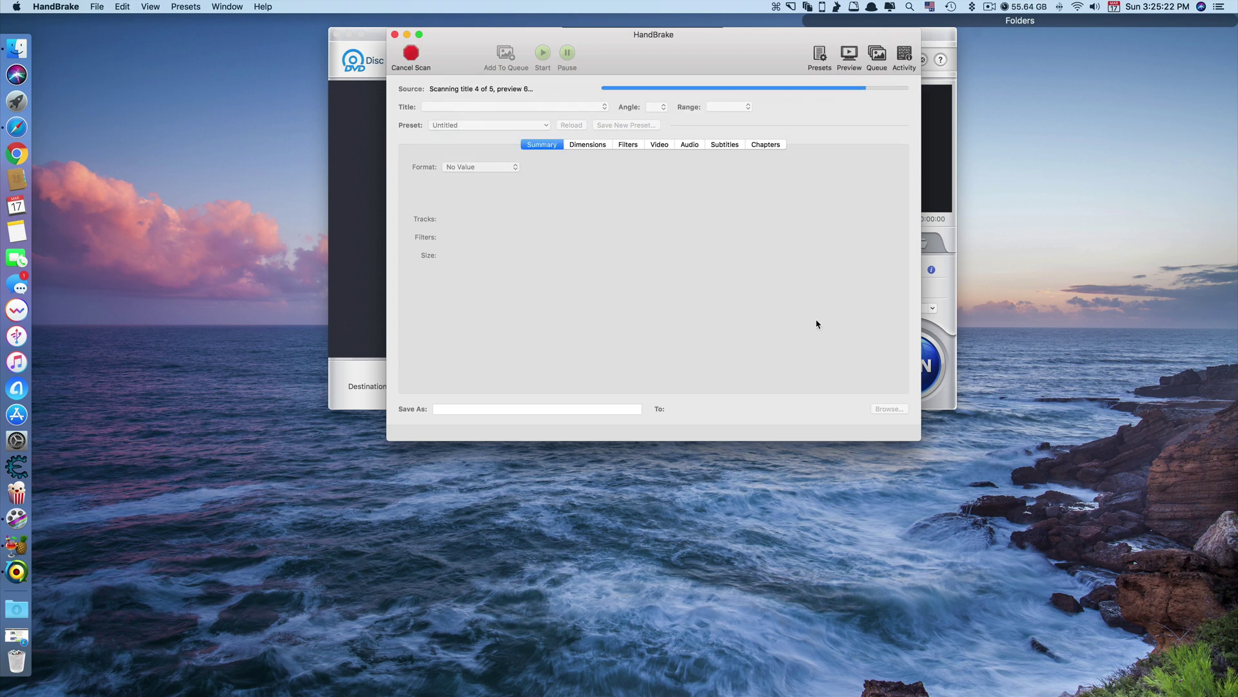
left_click(494, 169)
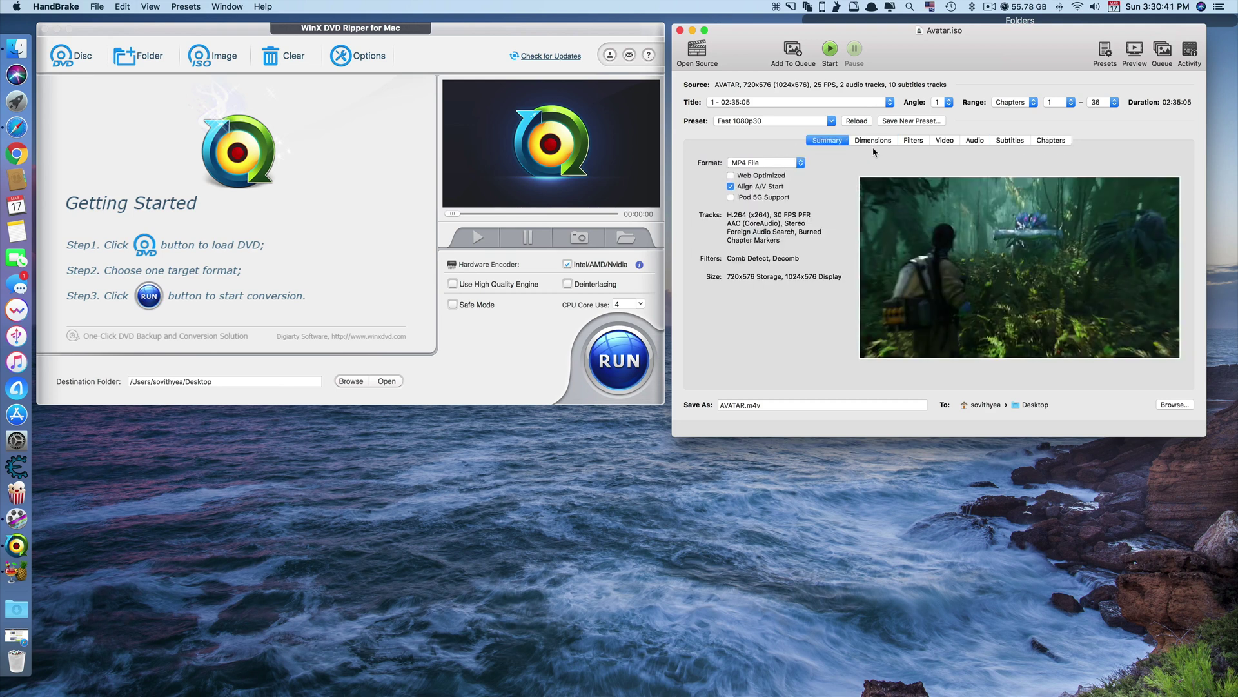
Review HandBrake's Summary for Avatar.iso alongside WinX DVD Ripper.
mouse_move(886, 161)
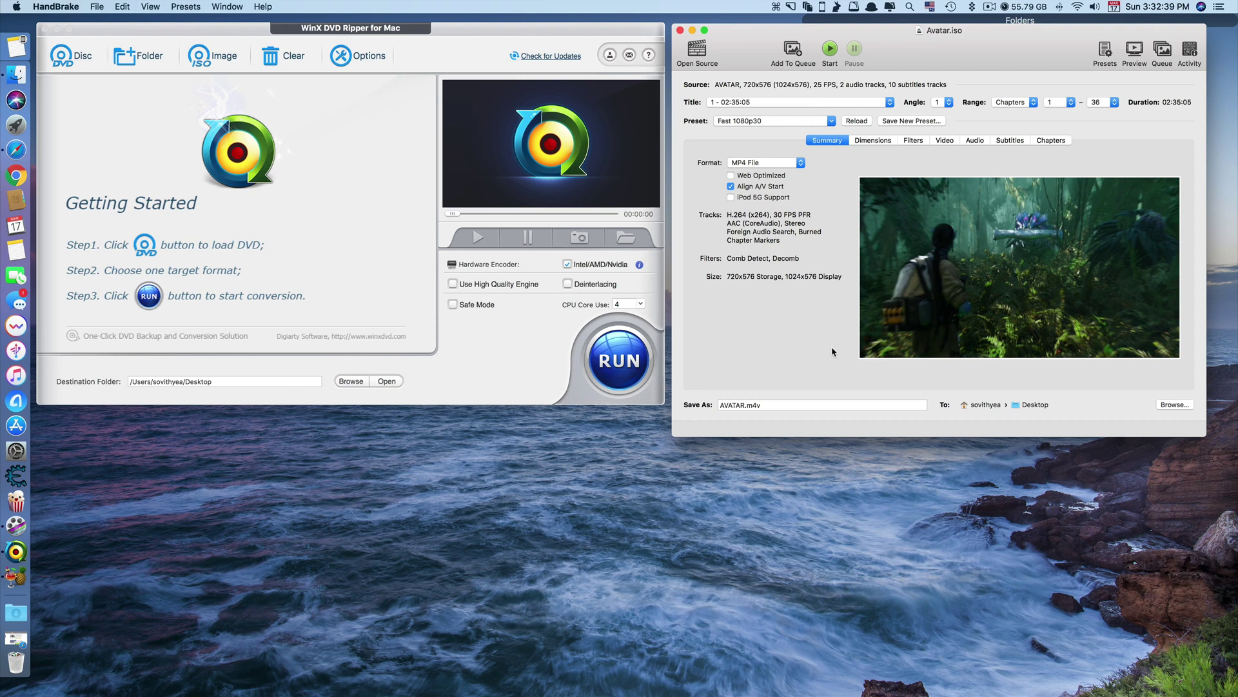
Reload the Avatar ISO in WinX DVD Ripper and accept MP4 Video as the output profile.
left_click(372, 140)
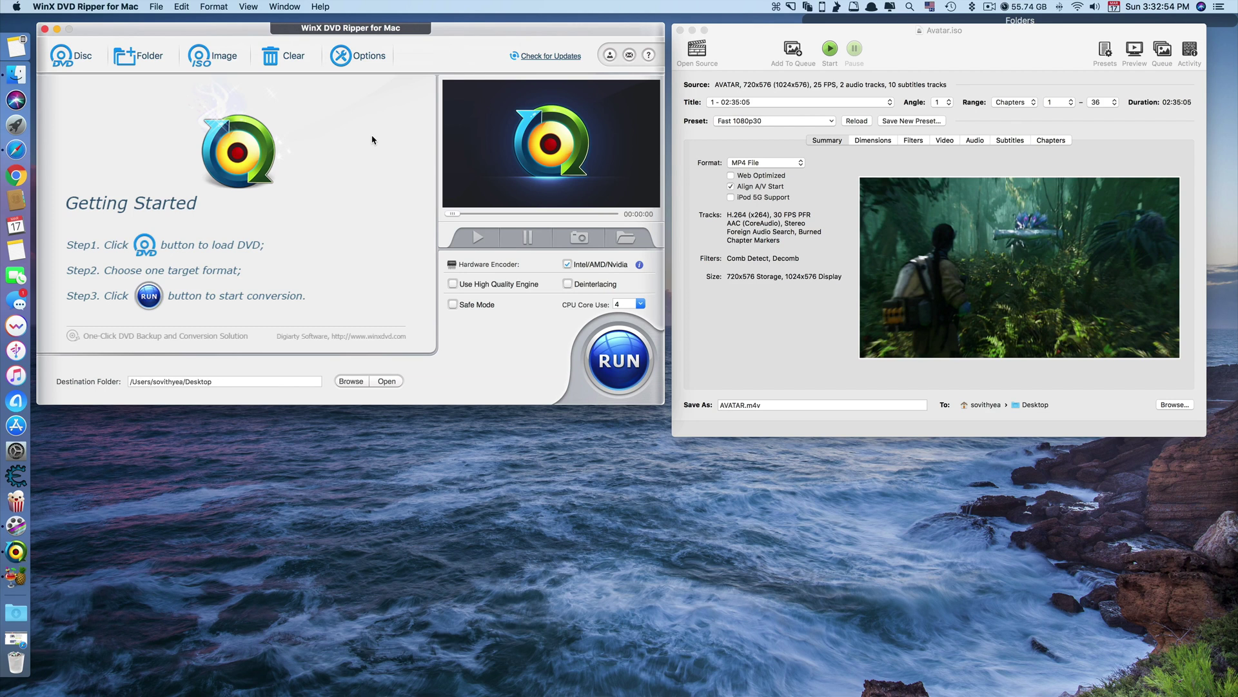
left_click(220, 56)
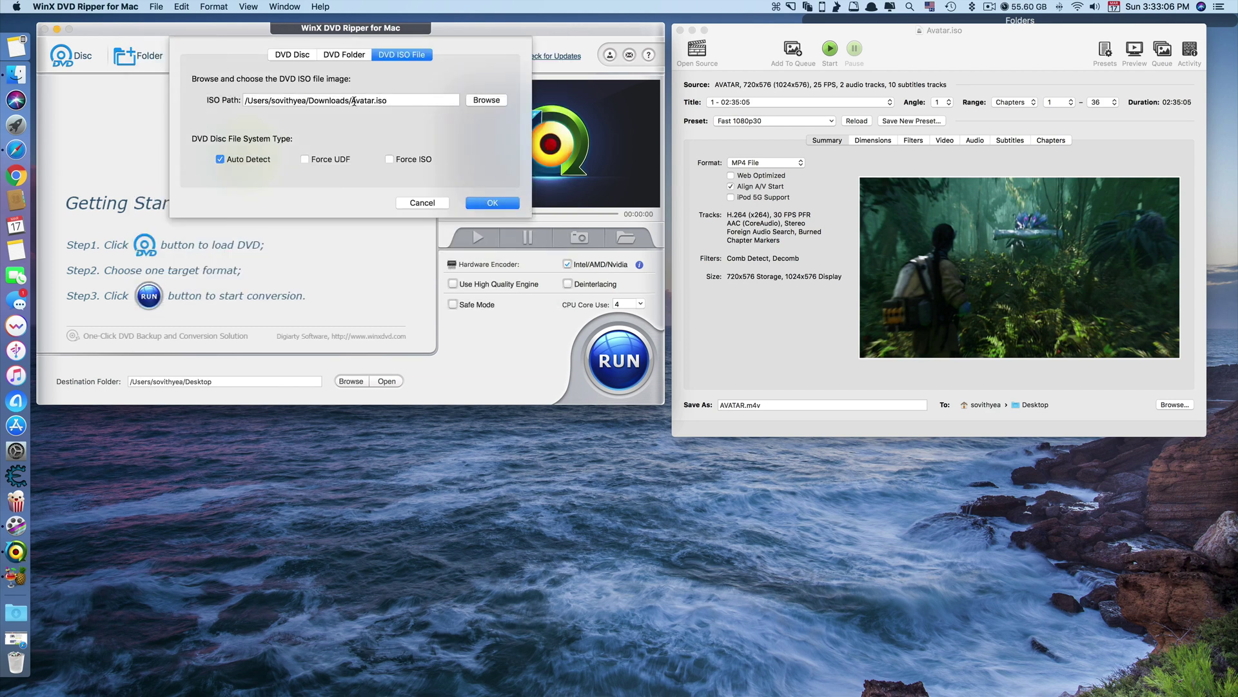
left_click(484, 202)
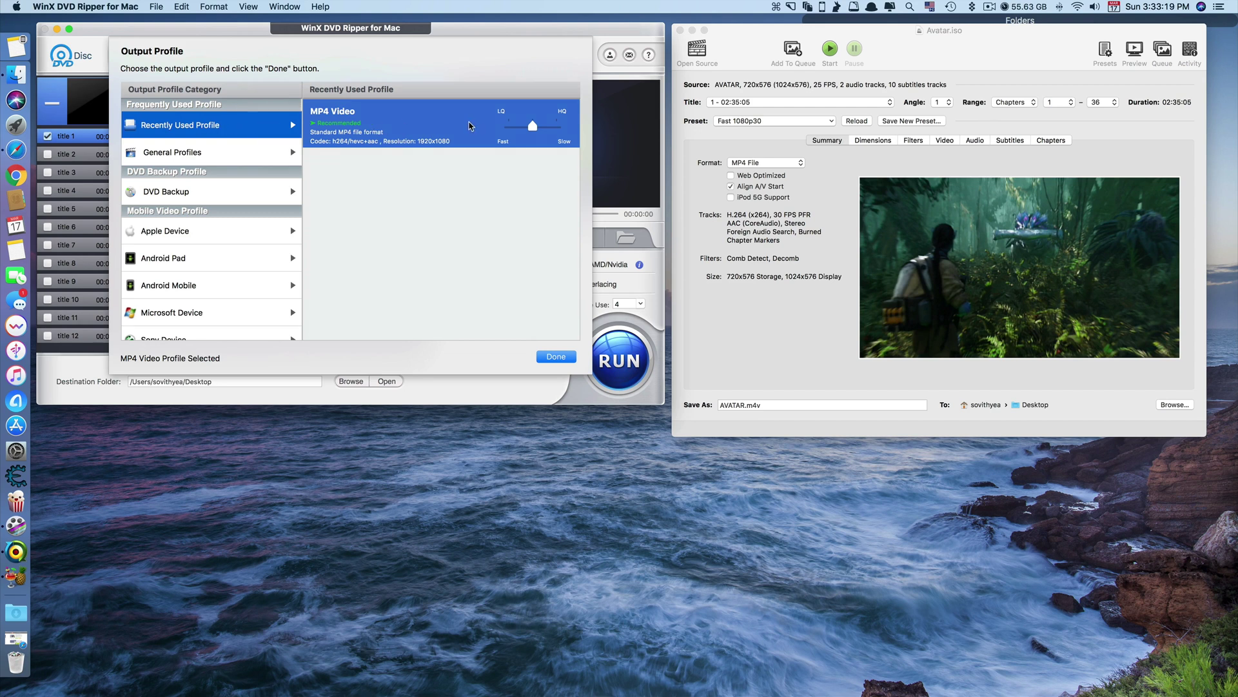
key("Return")
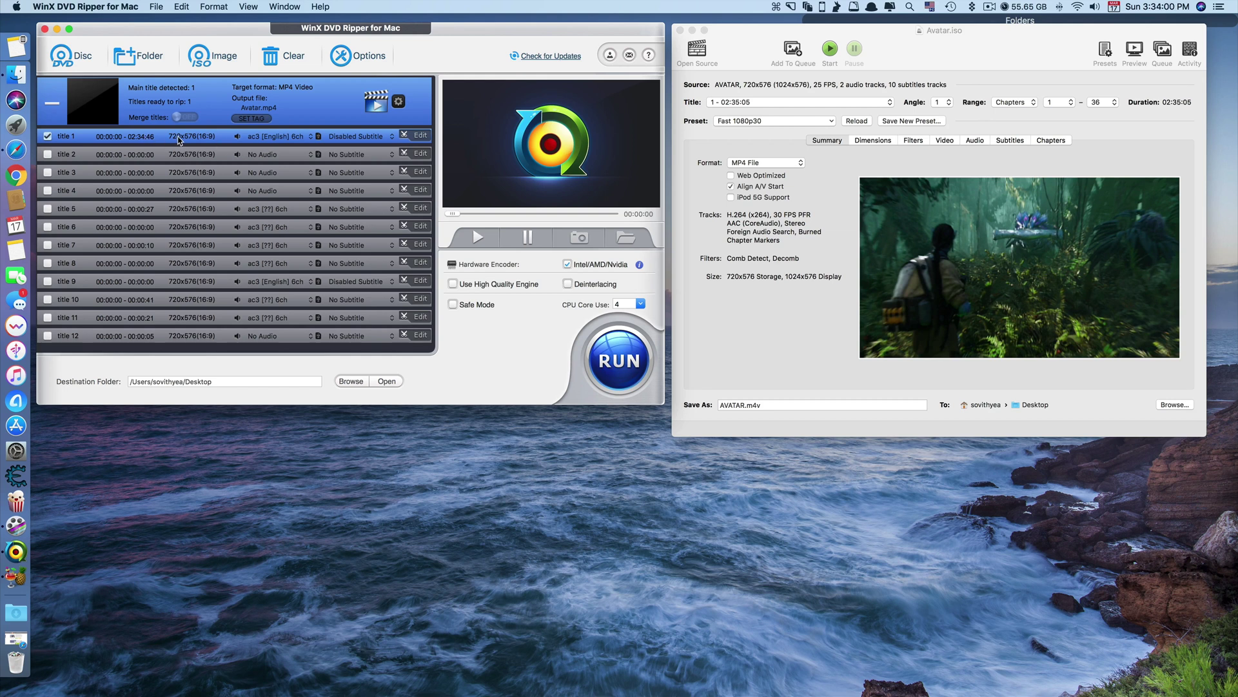
Review the MP4 output profile settings, then enable Safe Mode.
left_click(398, 102)
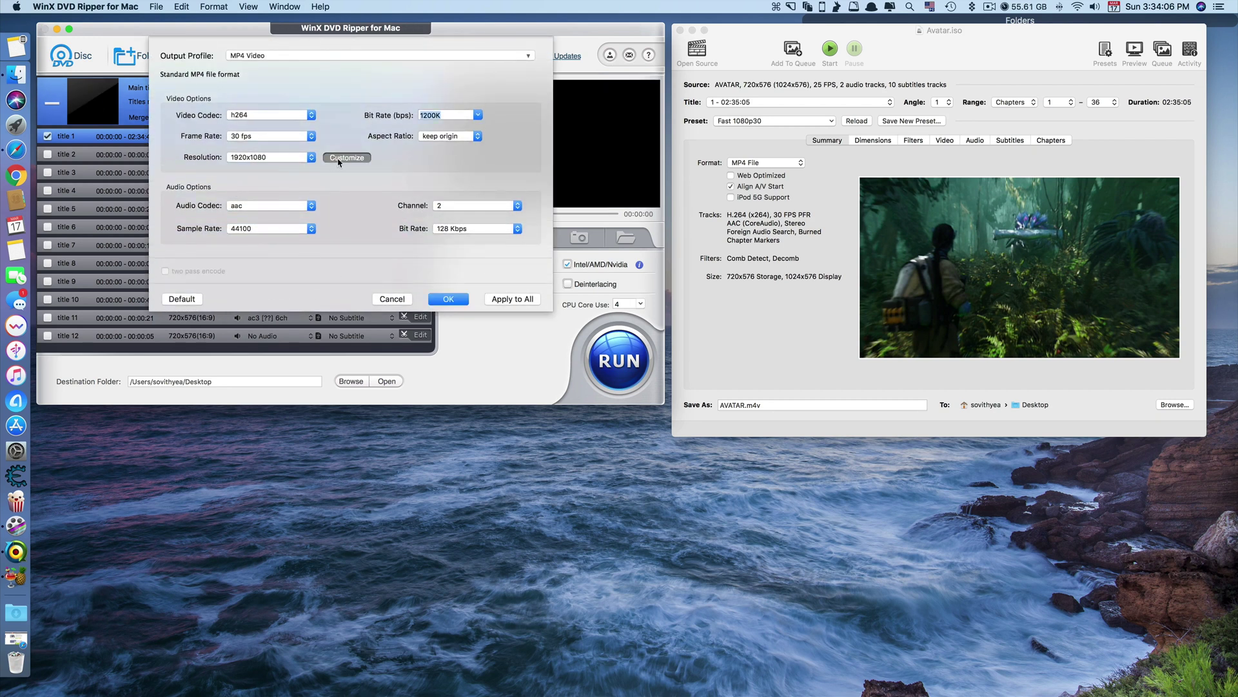
left_click(392, 298)
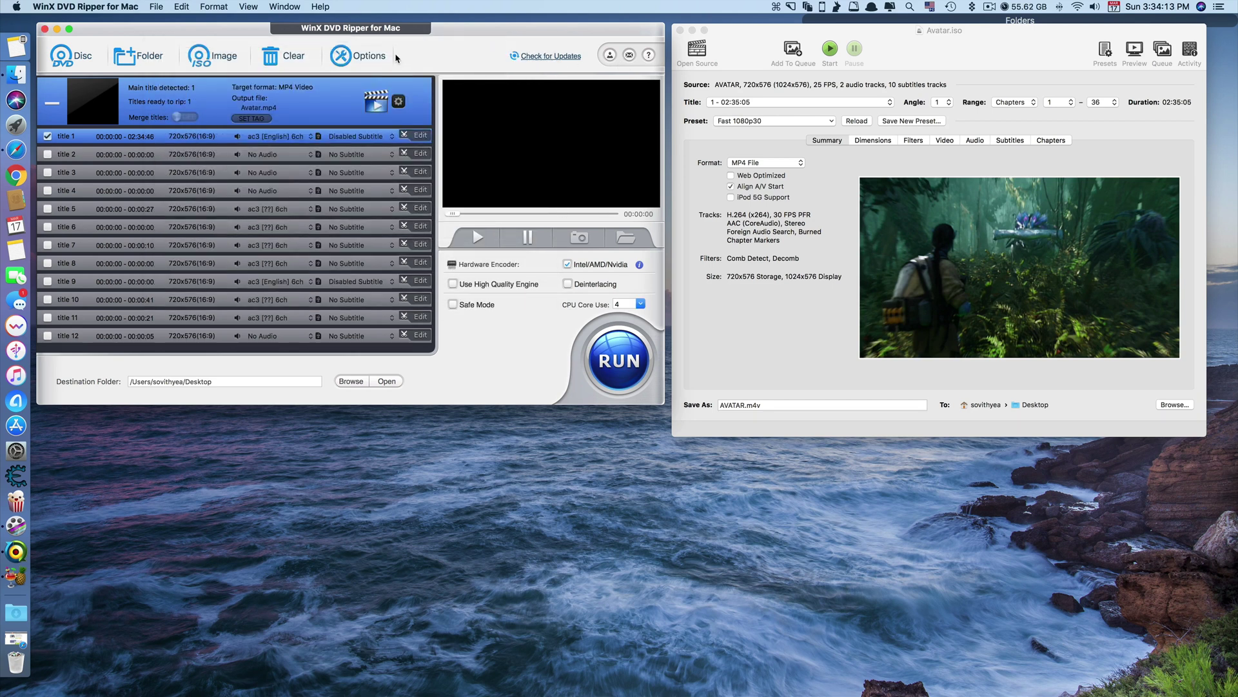
left_click(398, 102)
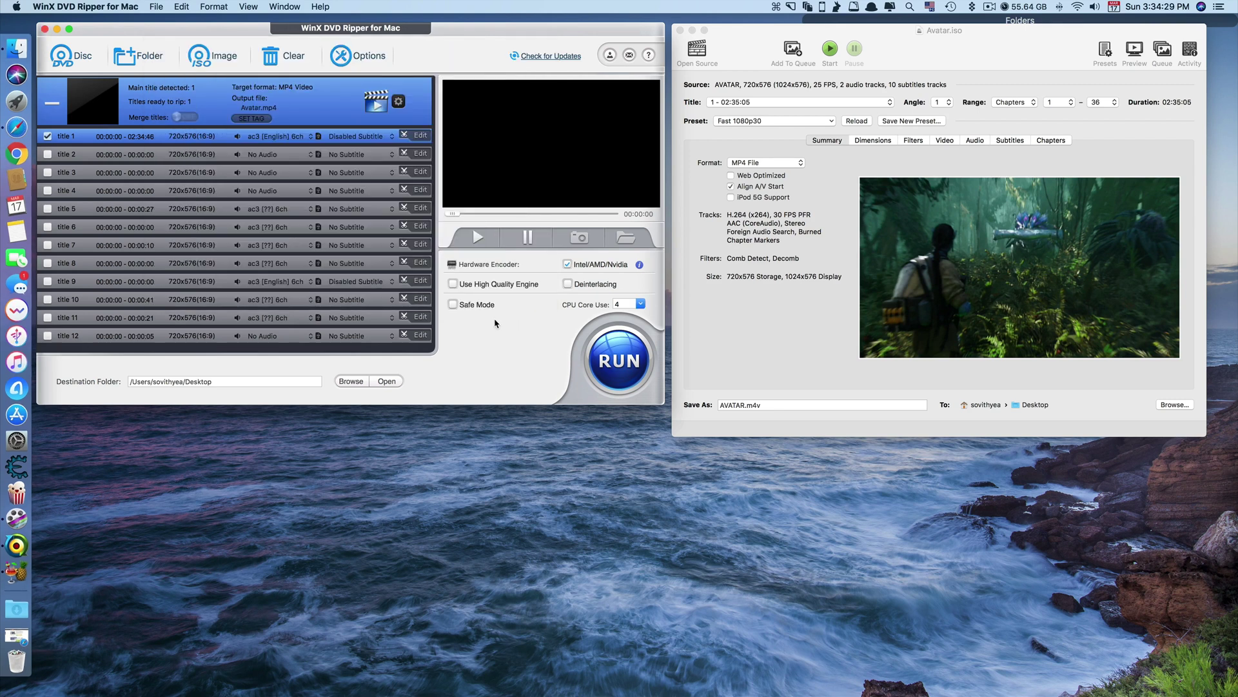
left_click(455, 306)
Start converting Avatar title 1 to Avatar_T1.mp4.
left_click(618, 360)
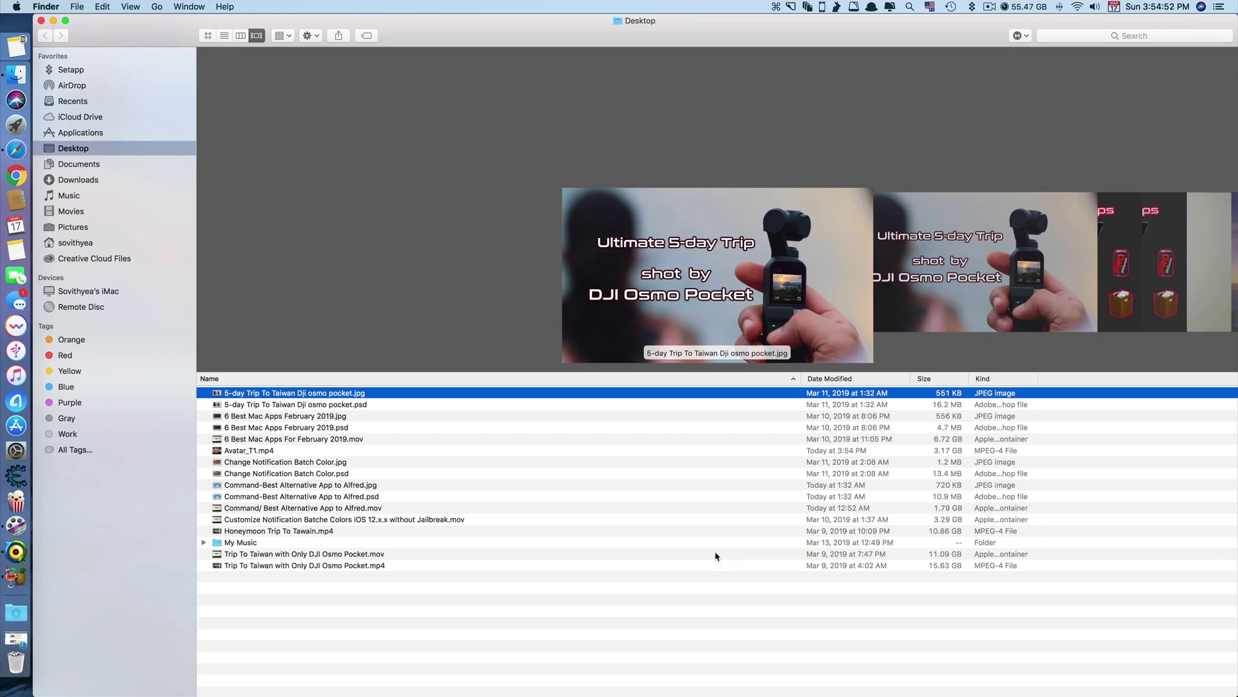
Select the ripped Avatar_T1.mp4 in the Desktop folder to preview it.
key("a")
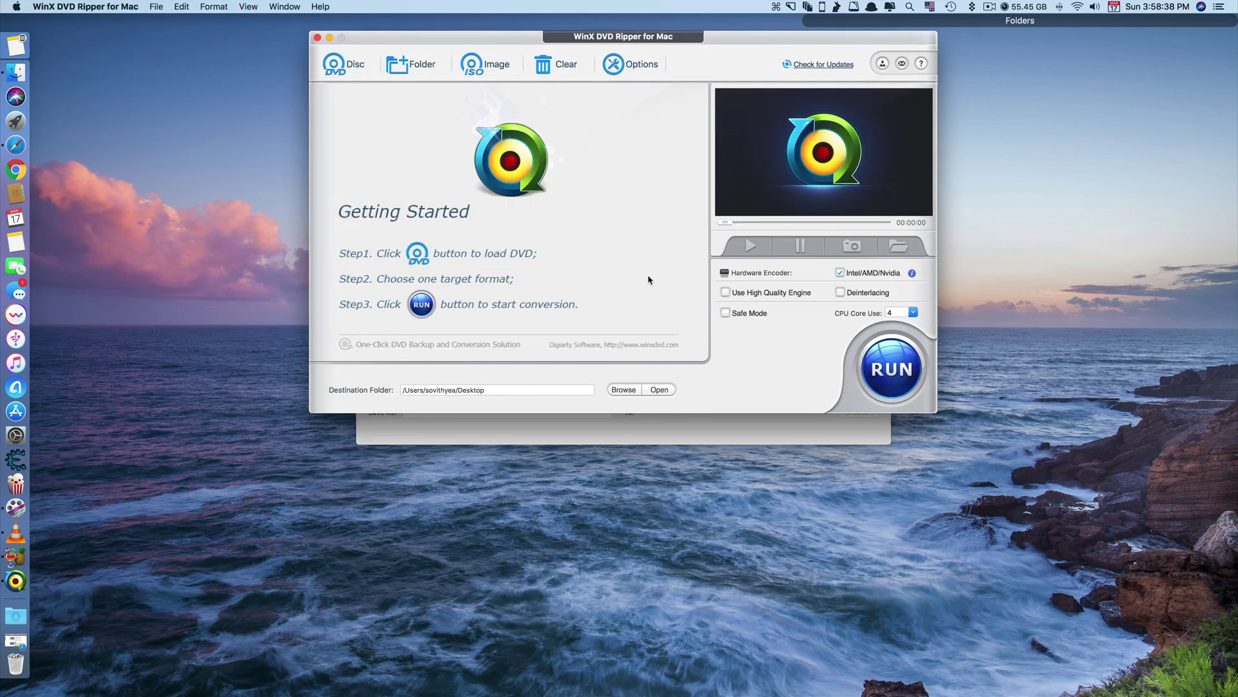
Restore the minimised Safari window showing the WinX DVD Ripper for Mac product page.
left_click(16, 641)
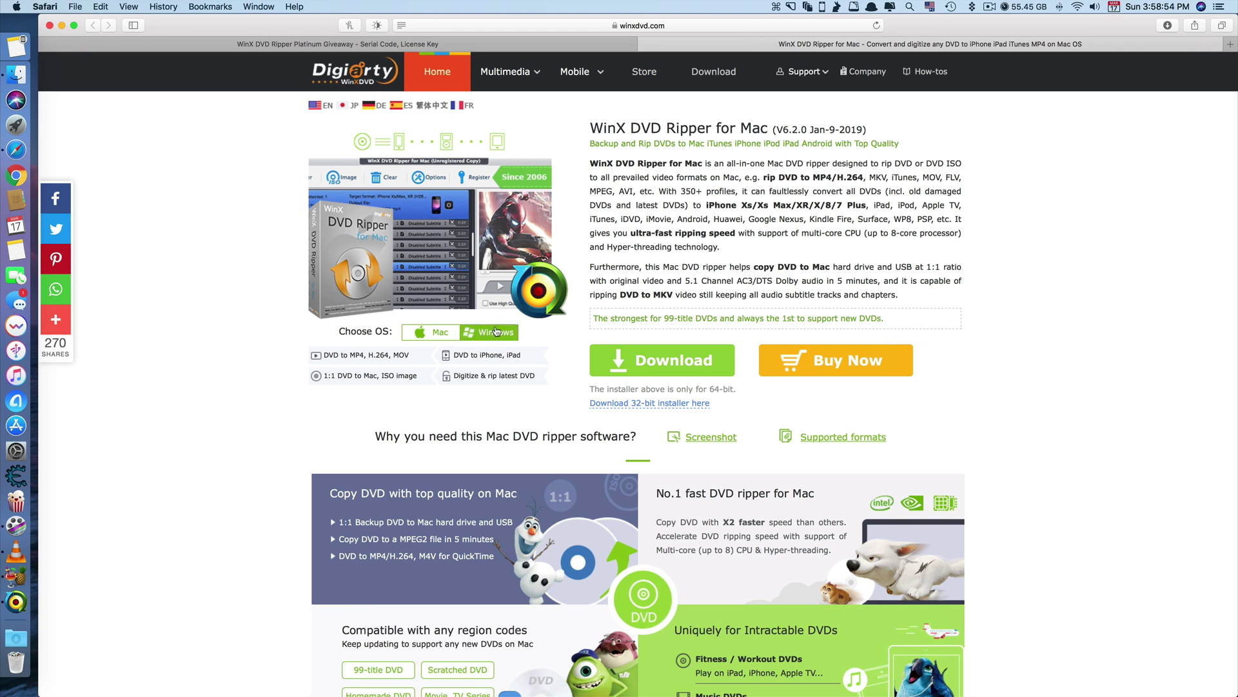
View the Buy Now license prices, then switch to the Platinum giveaway tab.
left_click(802, 363)
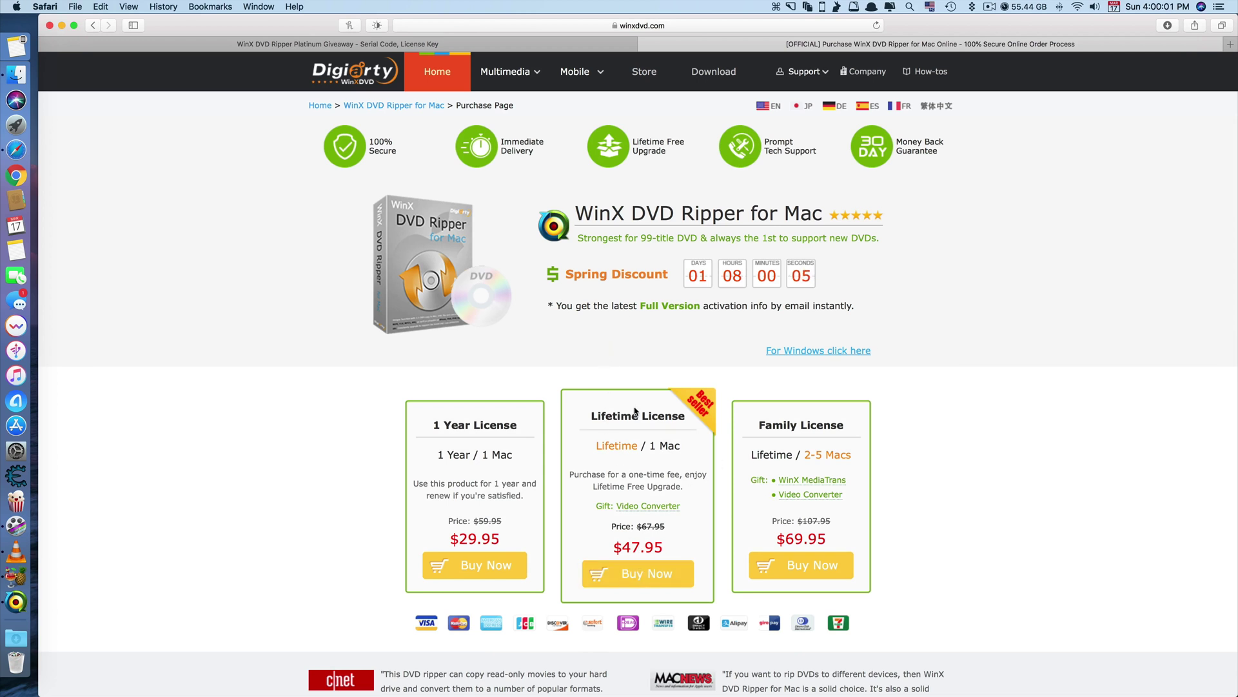
key("ctrl+Tab")
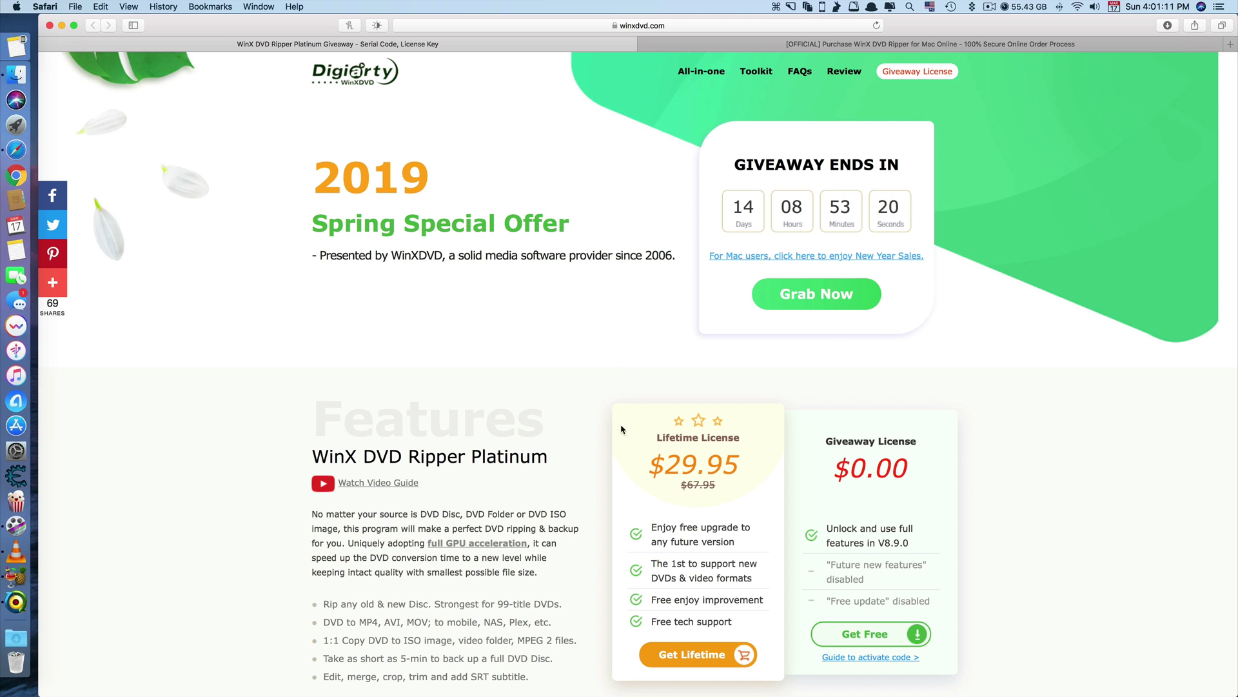
Get the free WinX DVD Ripper Platinum giveaway and confirm the winx-dvd-ripper zip downloaded.
scroll(945, 294, "down", 5)
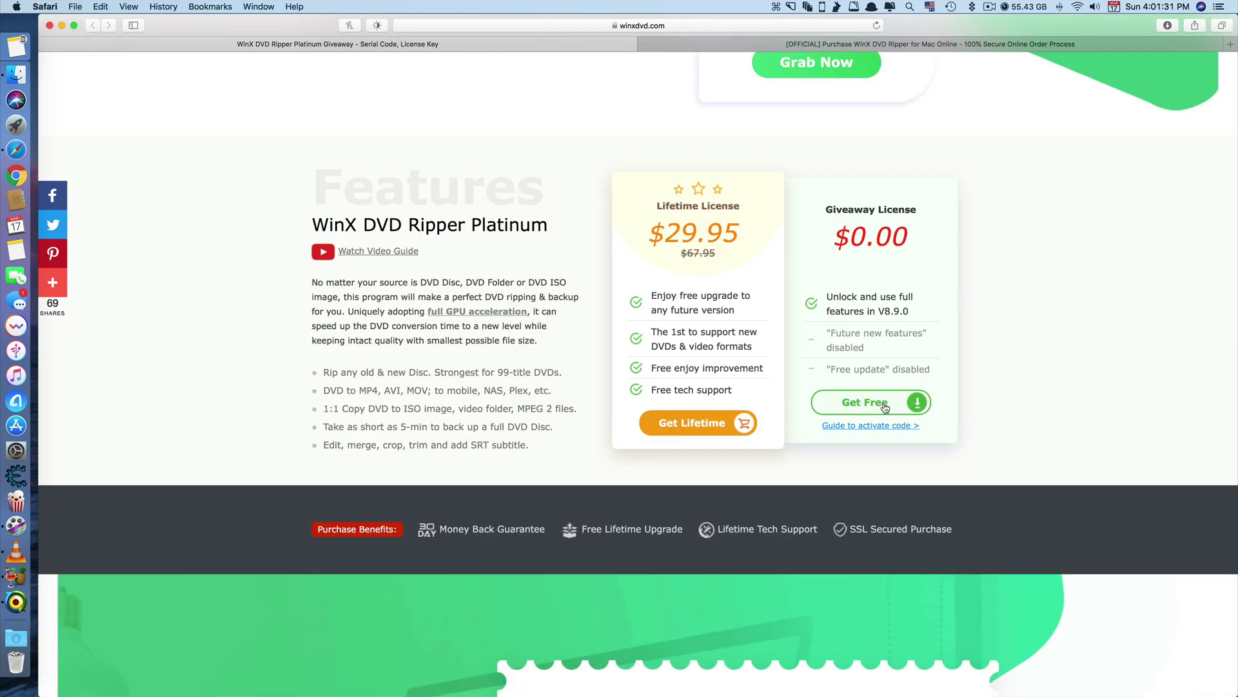
left_click(885, 403)
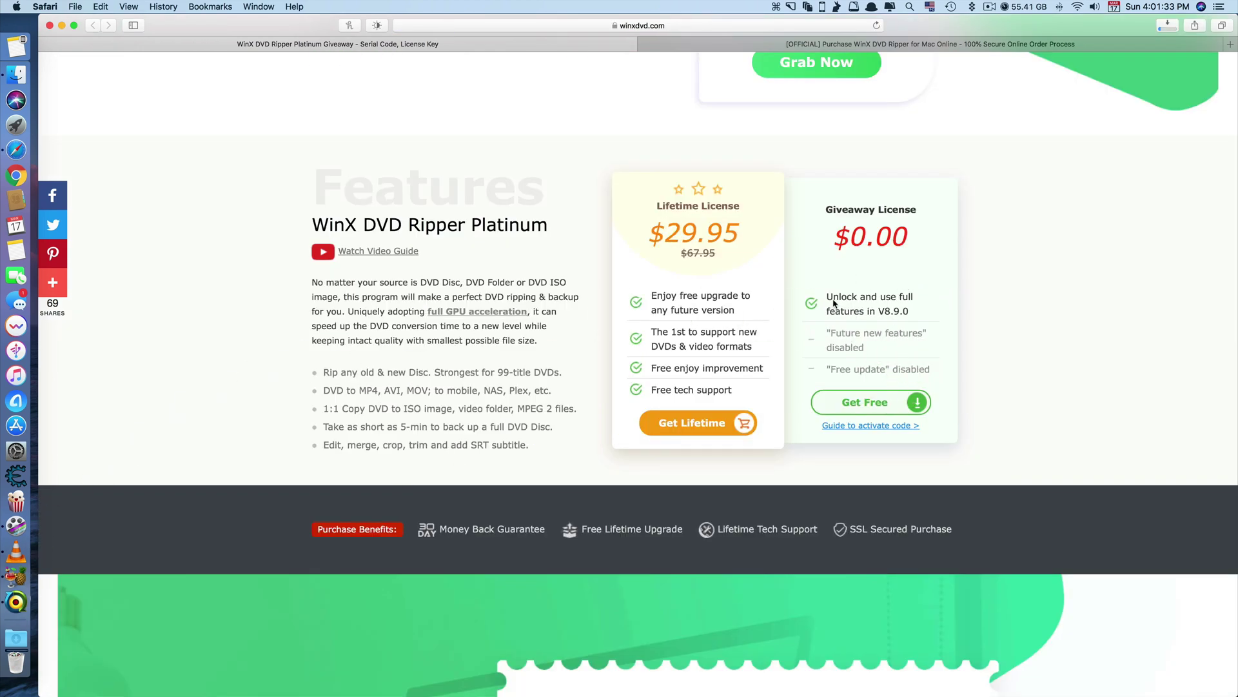
left_click(1168, 26)
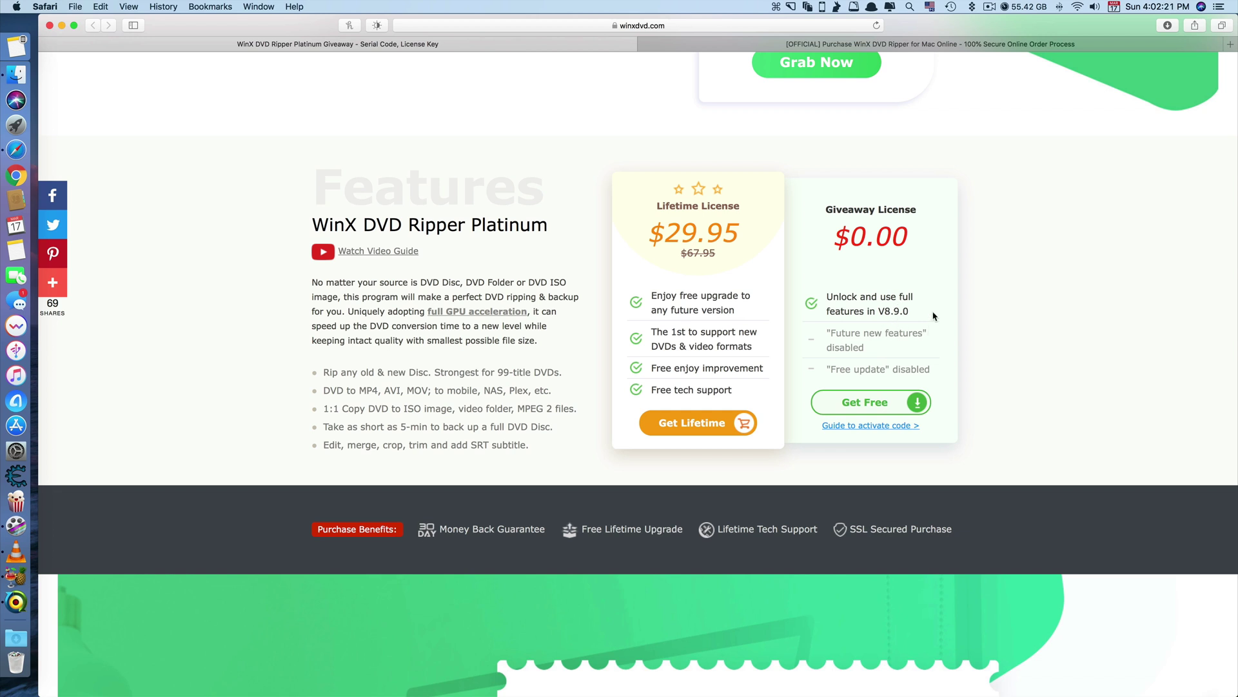
Highlight the giveaway page's note that future features and free updates are disabled.
scroll(931, 318, "up", 5)
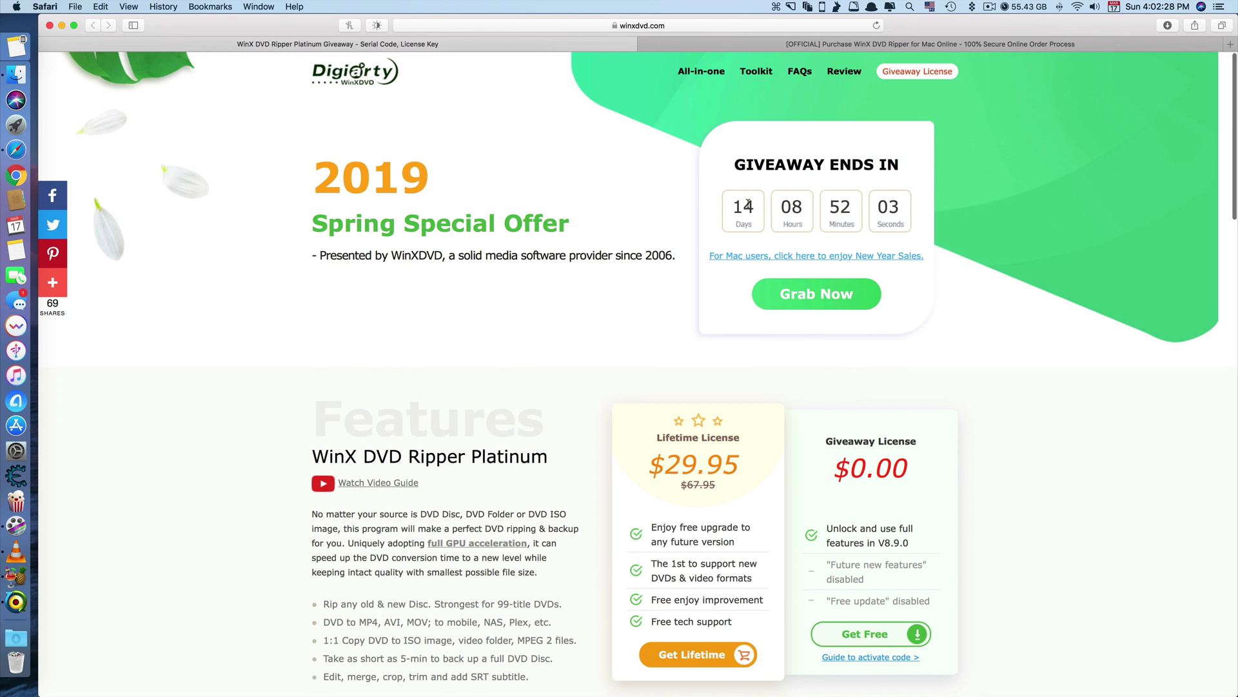
scroll(929, 289, "down", 1)
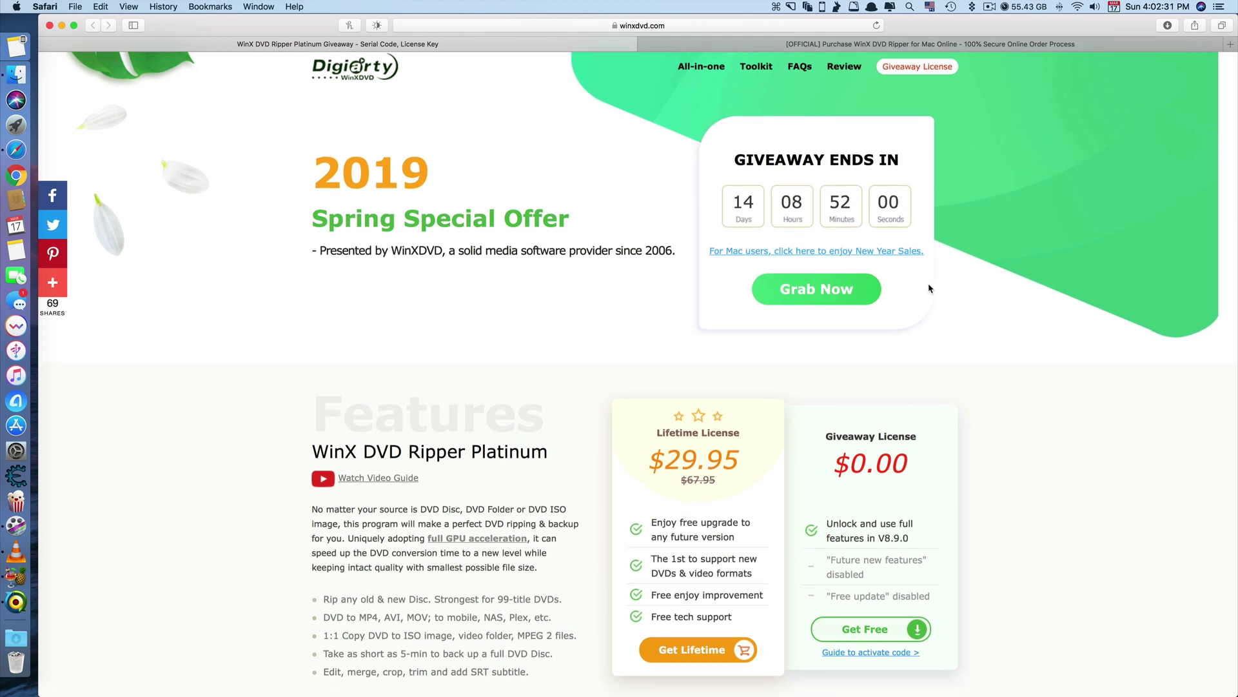
scroll(926, 282, "down", 1)
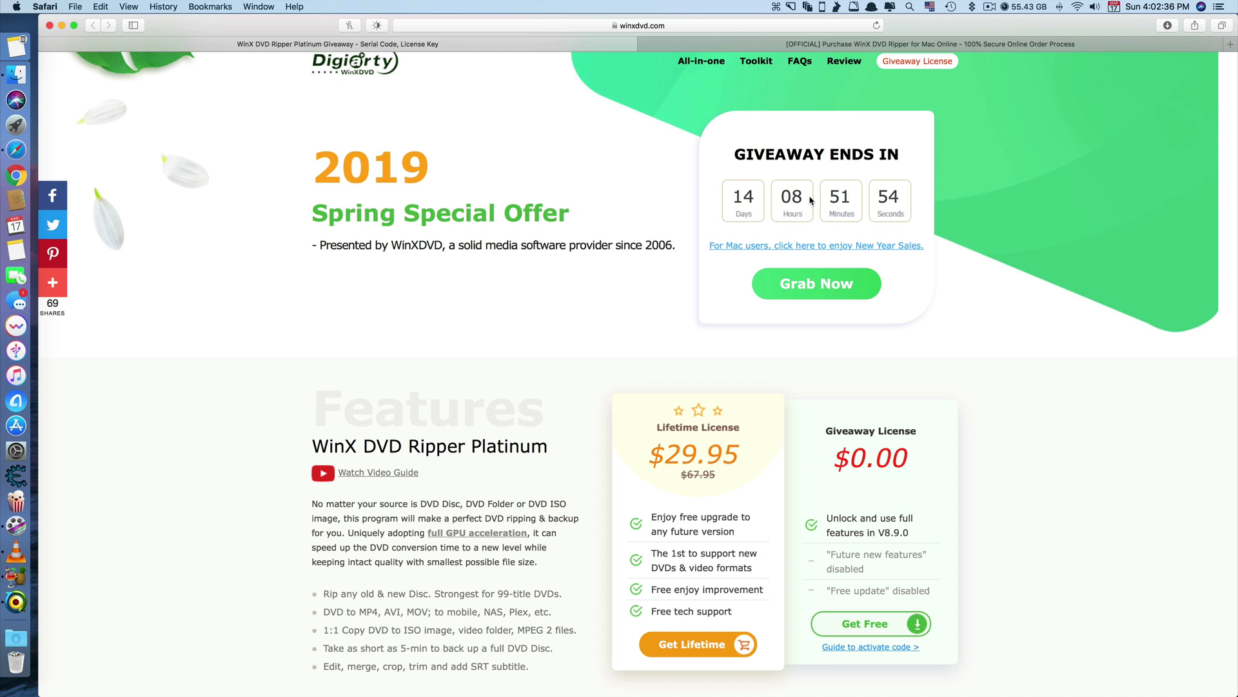
scroll(987, 387, "down", 5)
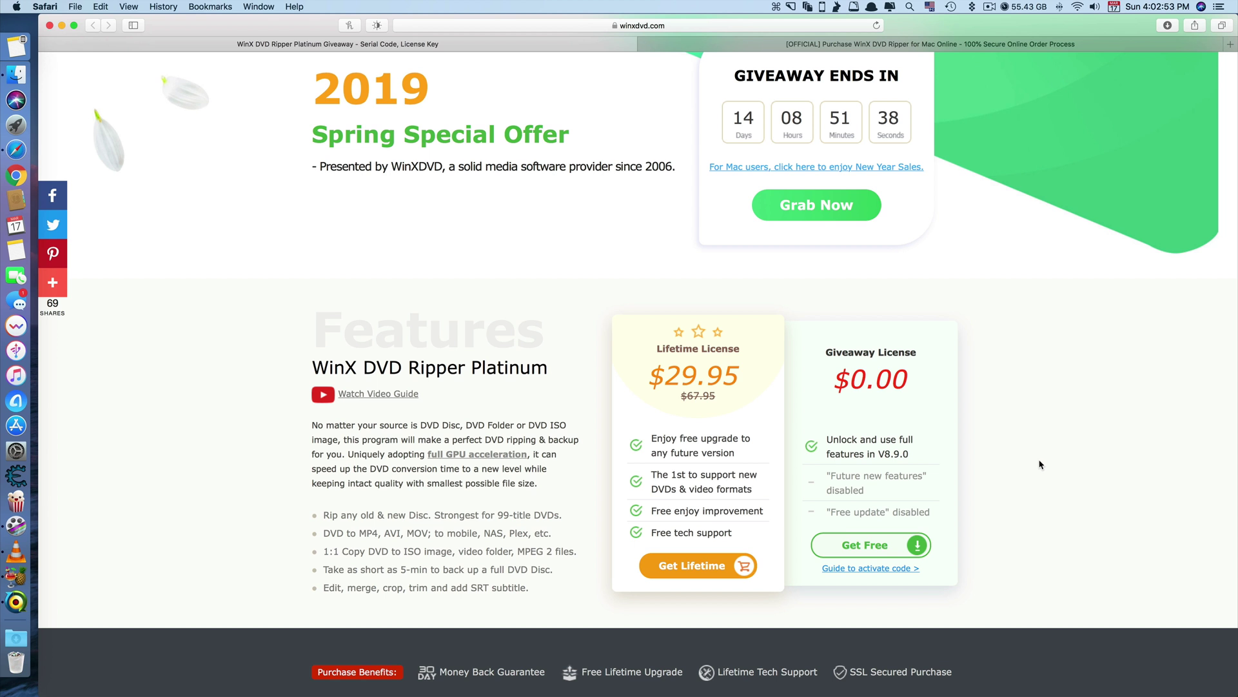
triple_click(935, 512)
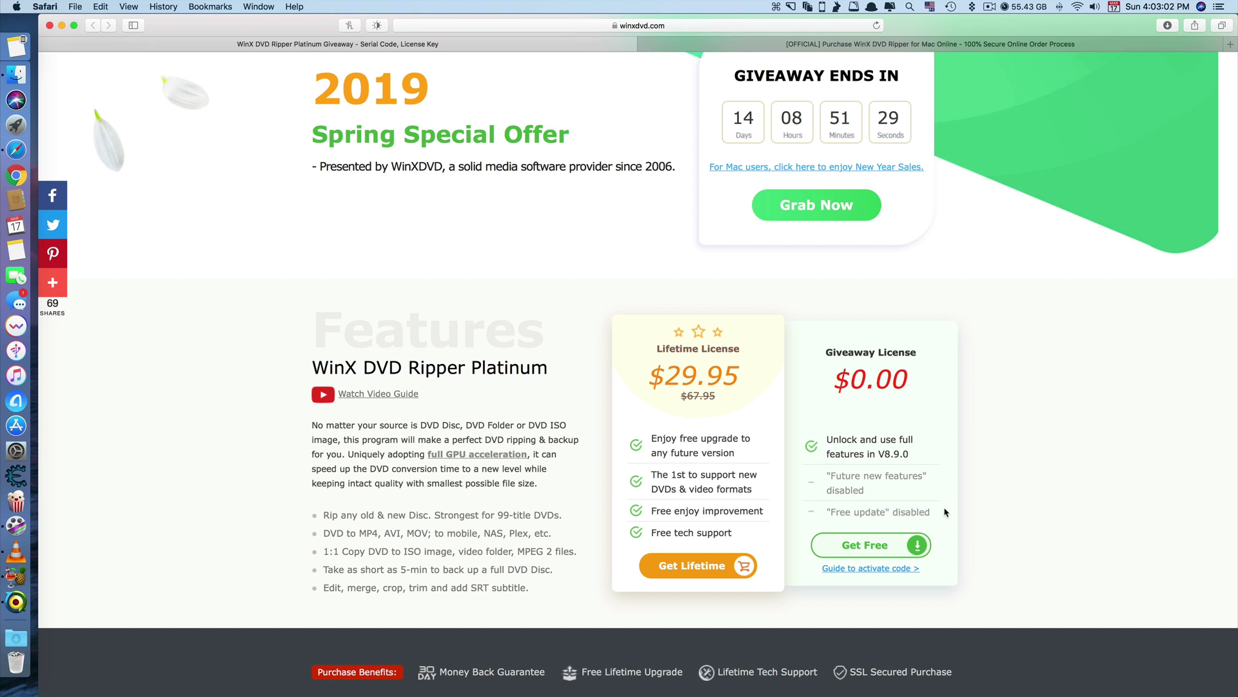